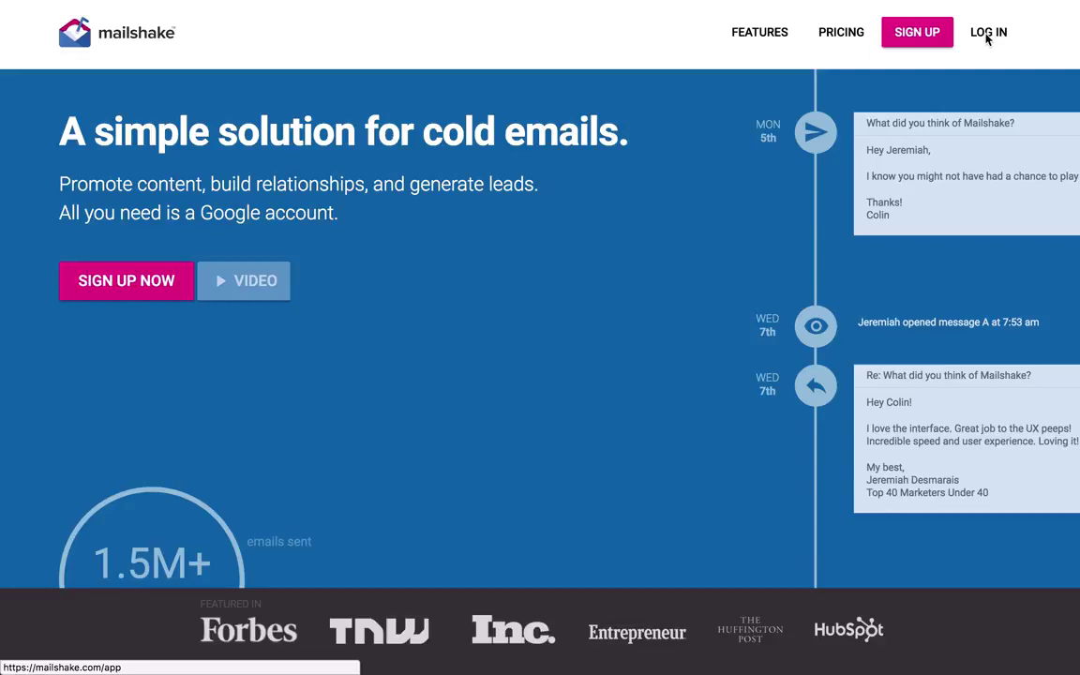
Log in to the Mailshake account to reach the dashboard's recent campaign activity
click(987, 36)
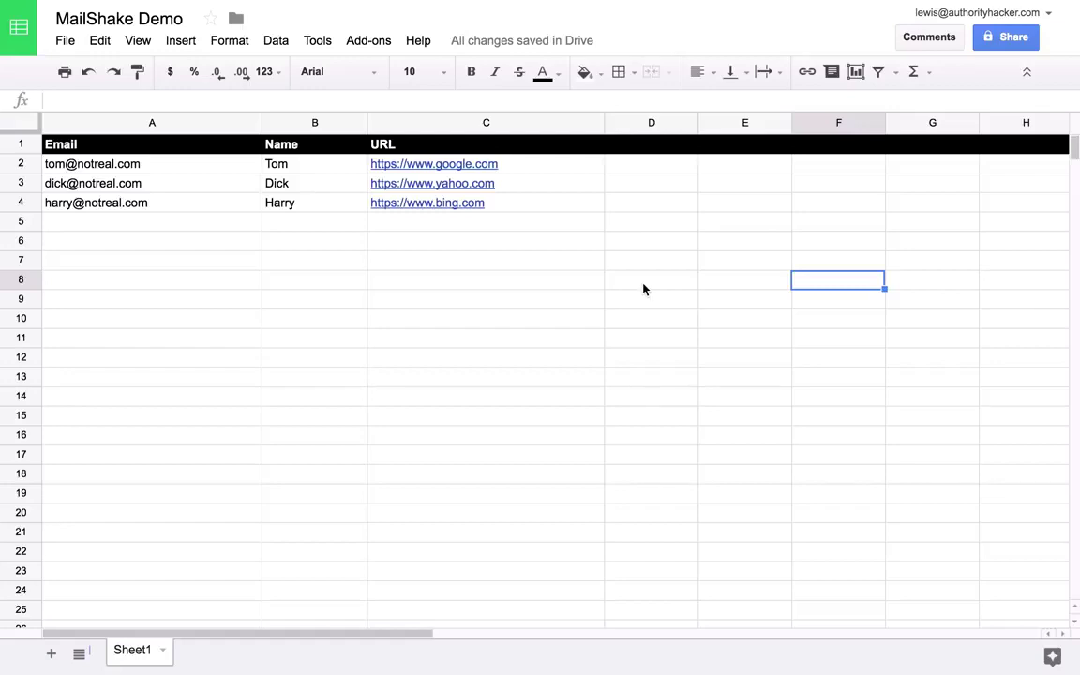
Download the MailShake Demo Google Sheet as a comma-separated .csv file of the current sheet
click(72, 45)
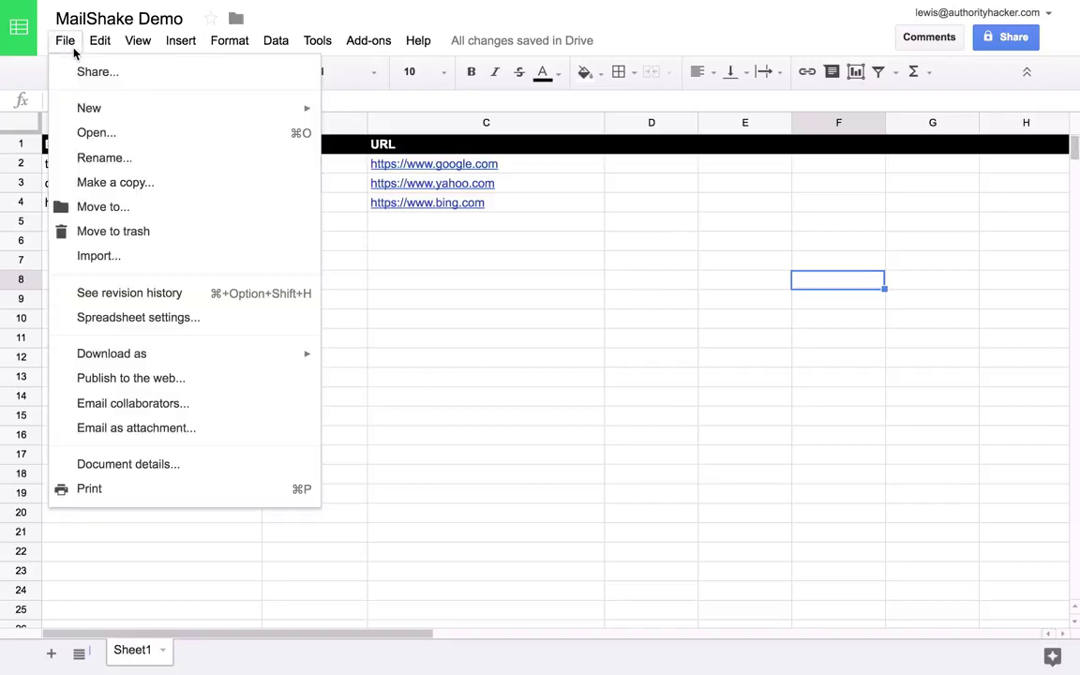
mouse_move(226, 358)
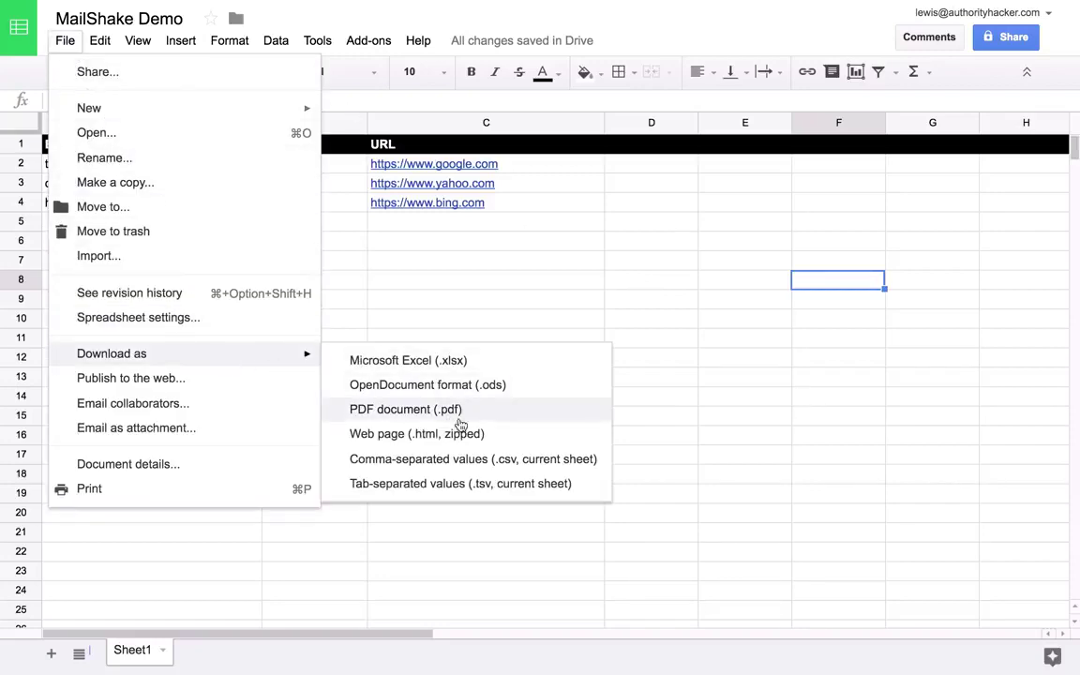
click(488, 458)
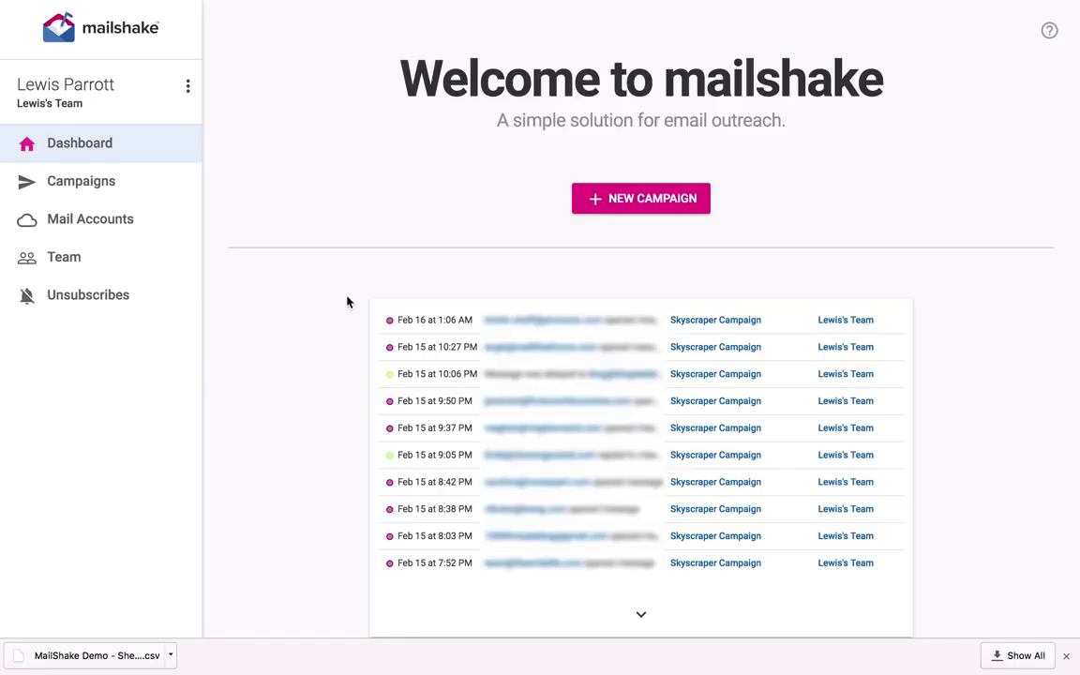
Create a new campaign, title it 'MailShake Demo', and continue to the recipients step
click(667, 197)
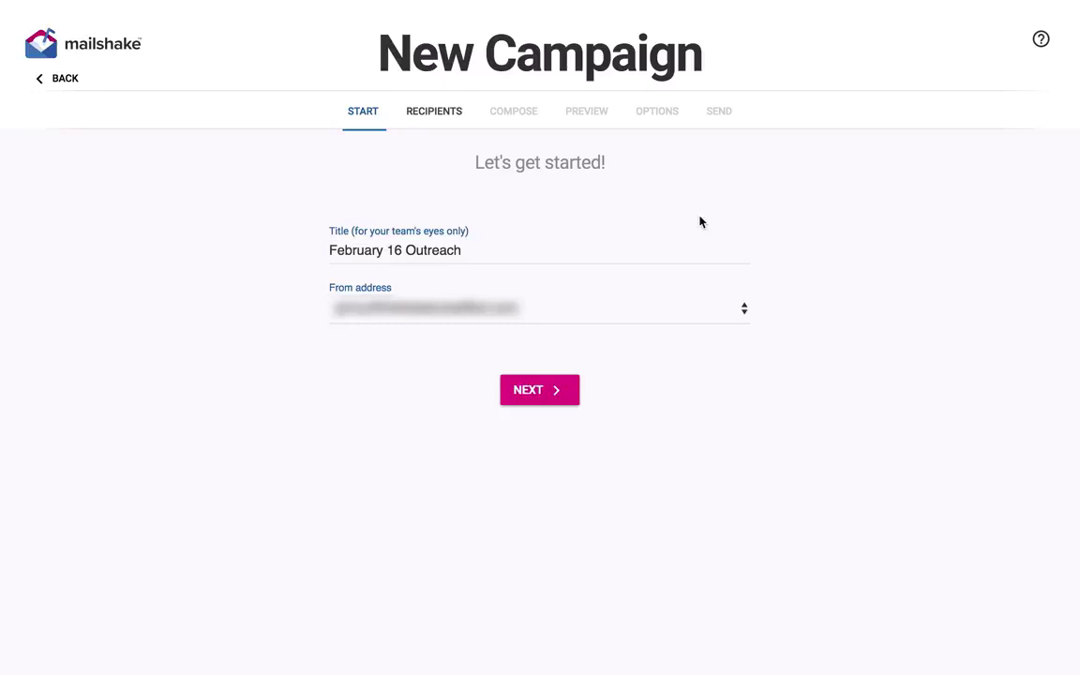
drag(531, 246, 273, 237)
text(Mils)
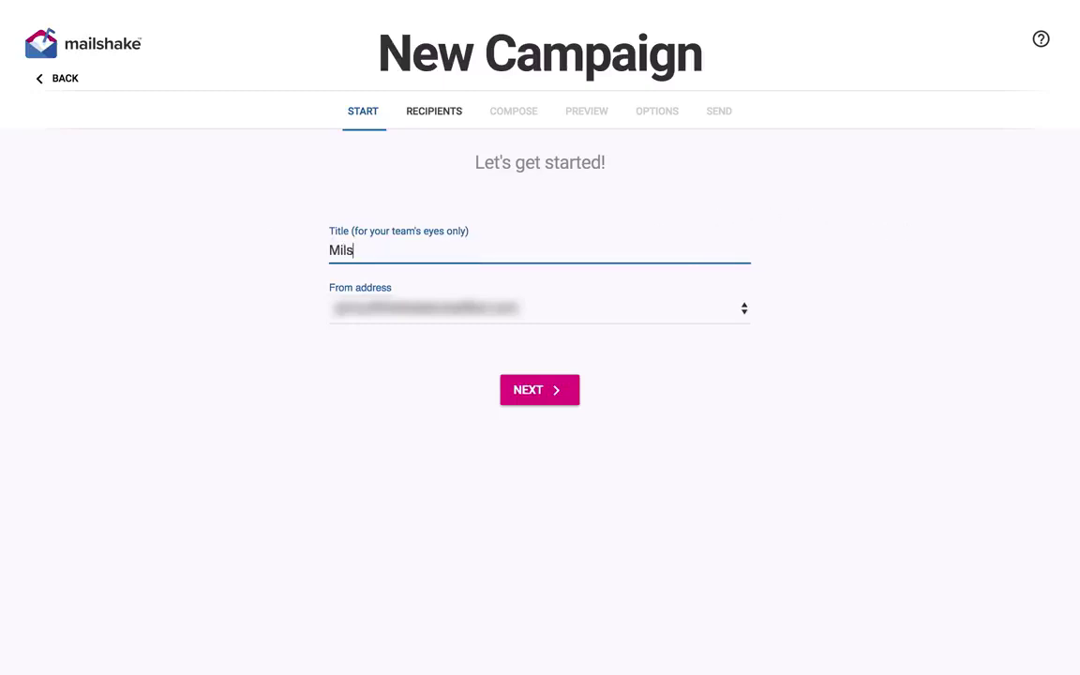
key(BackSpace)
text(ailShake Demo)
click(532, 400)
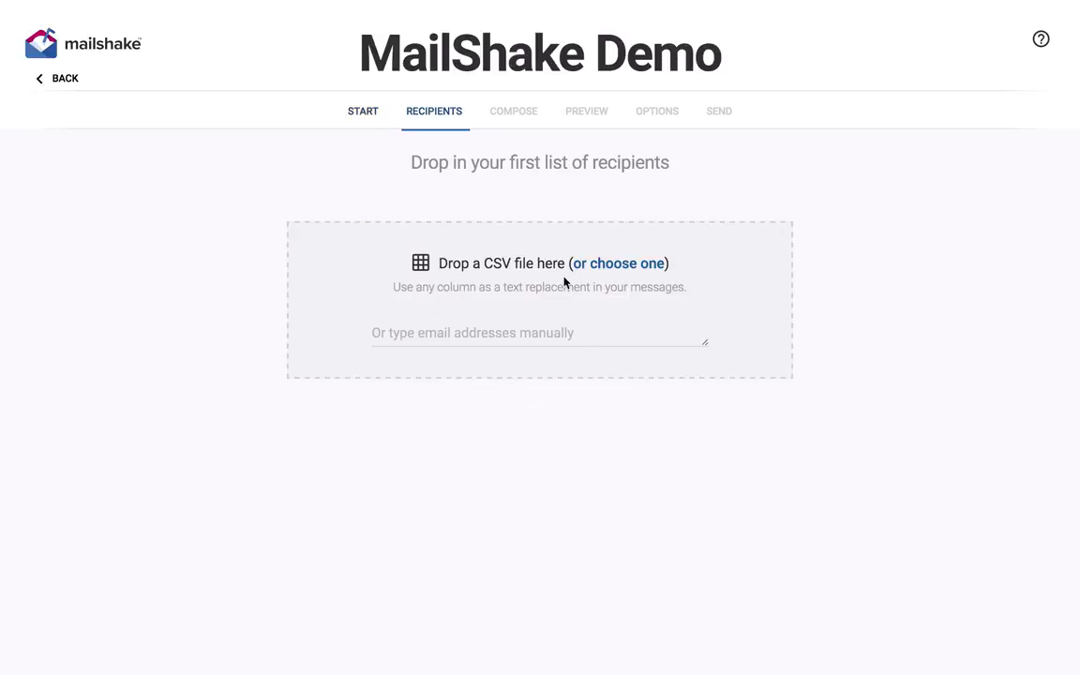
Import 'MailShake Demo - Sheet1 (1).csv' as recipients, mapping its Email and Name columns
click(591, 273)
double_click(482, 54)
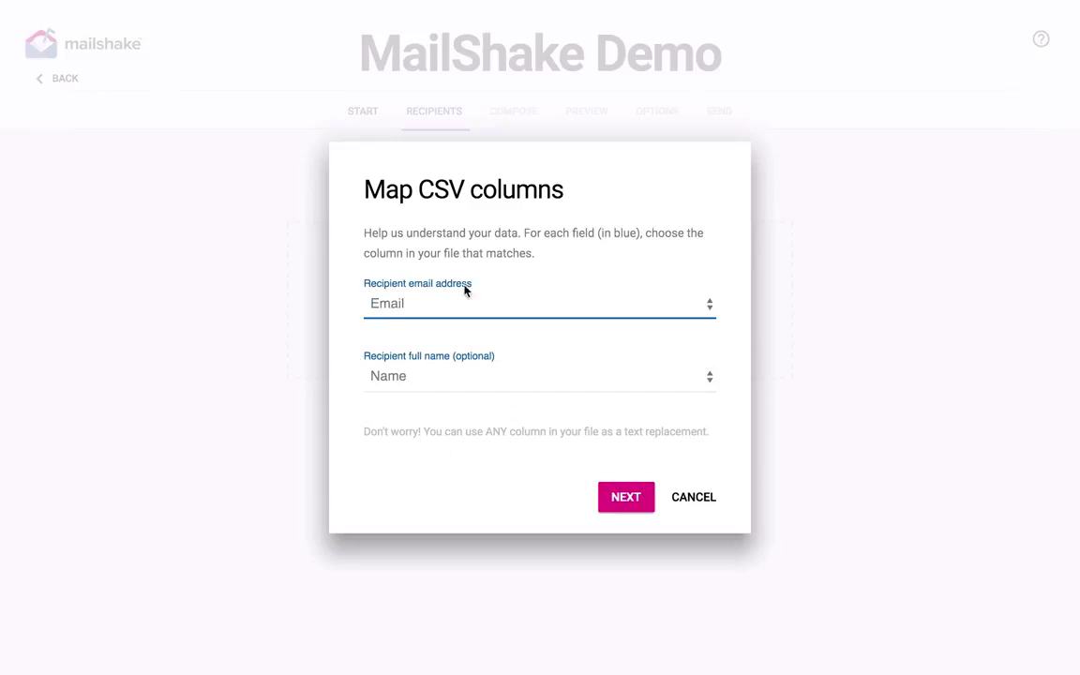
click(615, 497)
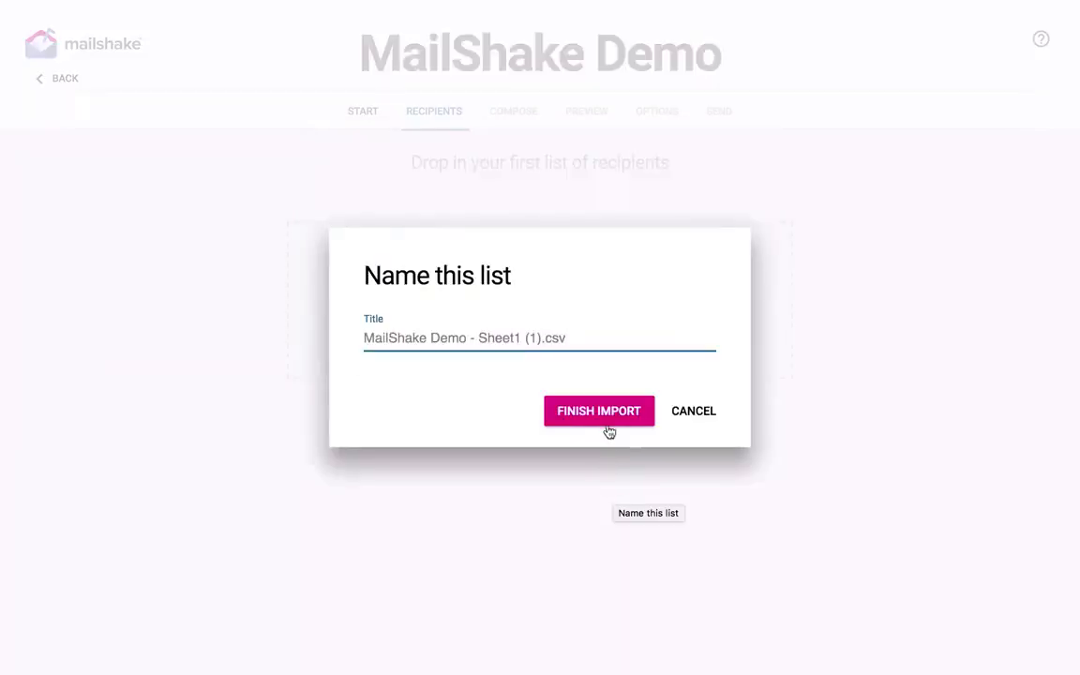
click(606, 418)
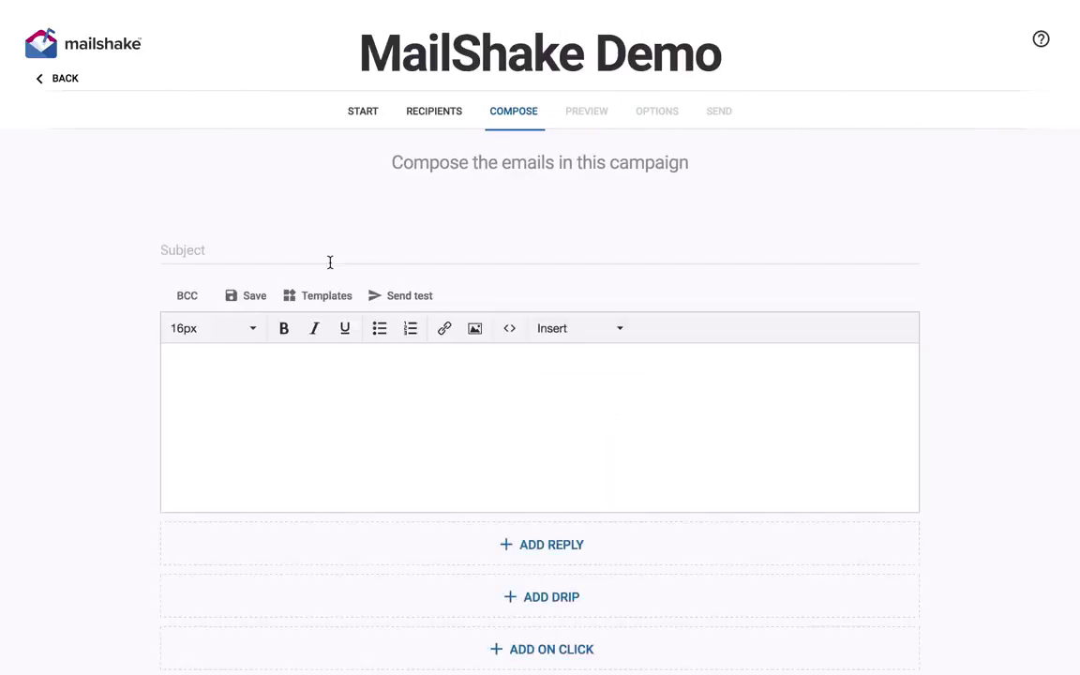
Apply the MailShake Demo template to the initial email
click(302, 300)
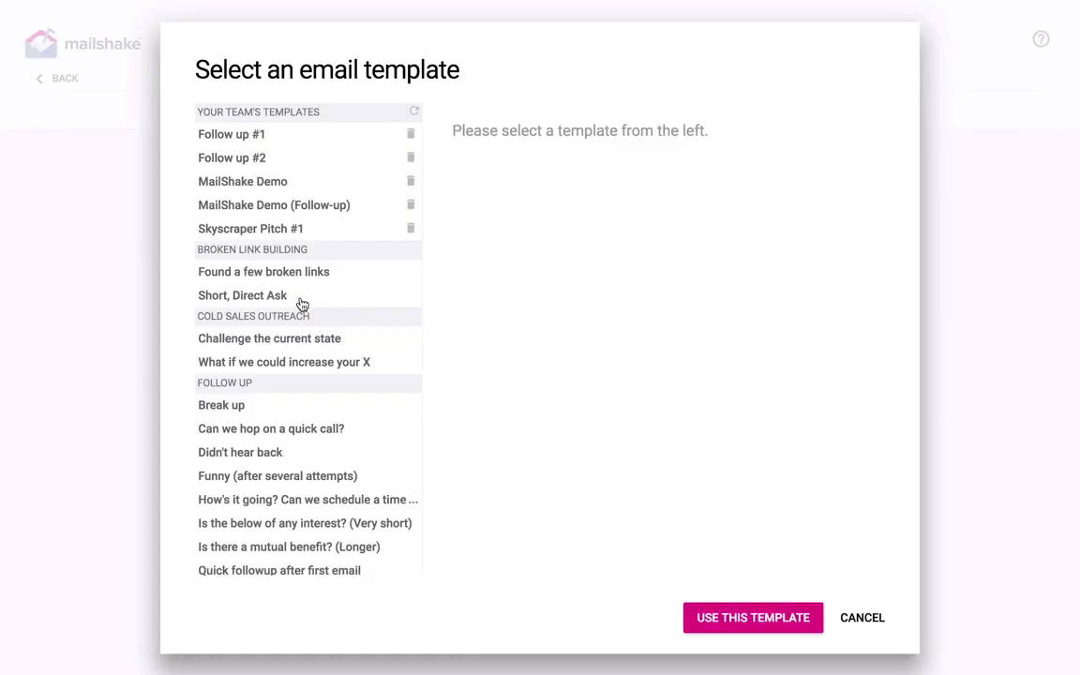
click(283, 184)
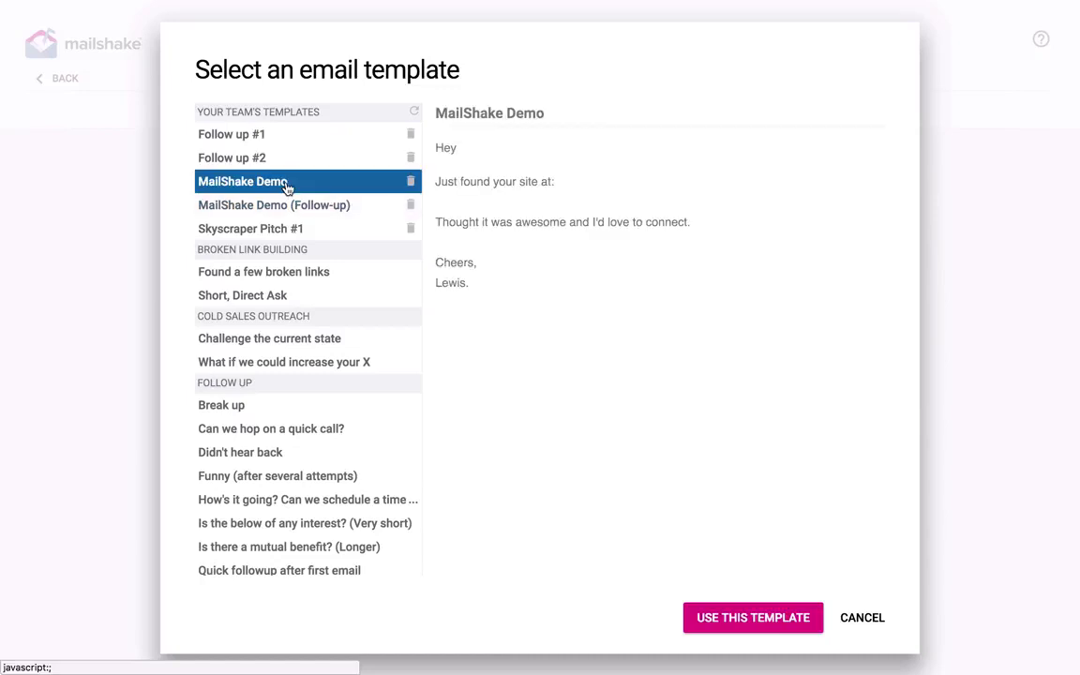
click(739, 616)
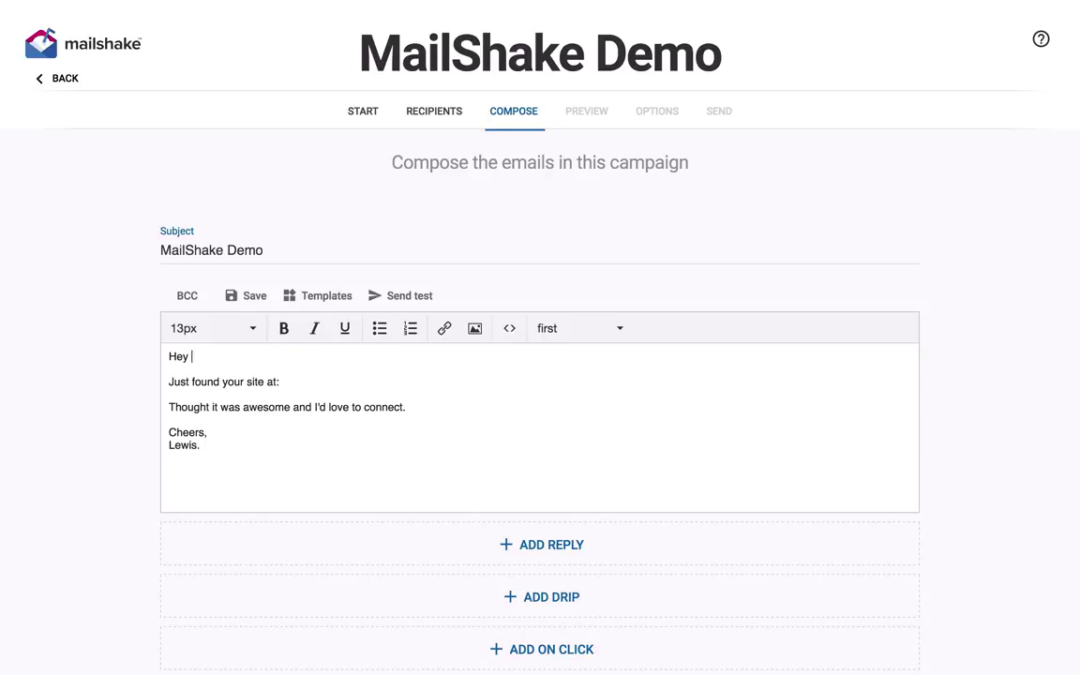
Insert the {{name}} field after 'Hey' and the {{url}} field after the site line
click(617, 328)
click(567, 431)
click(366, 379)
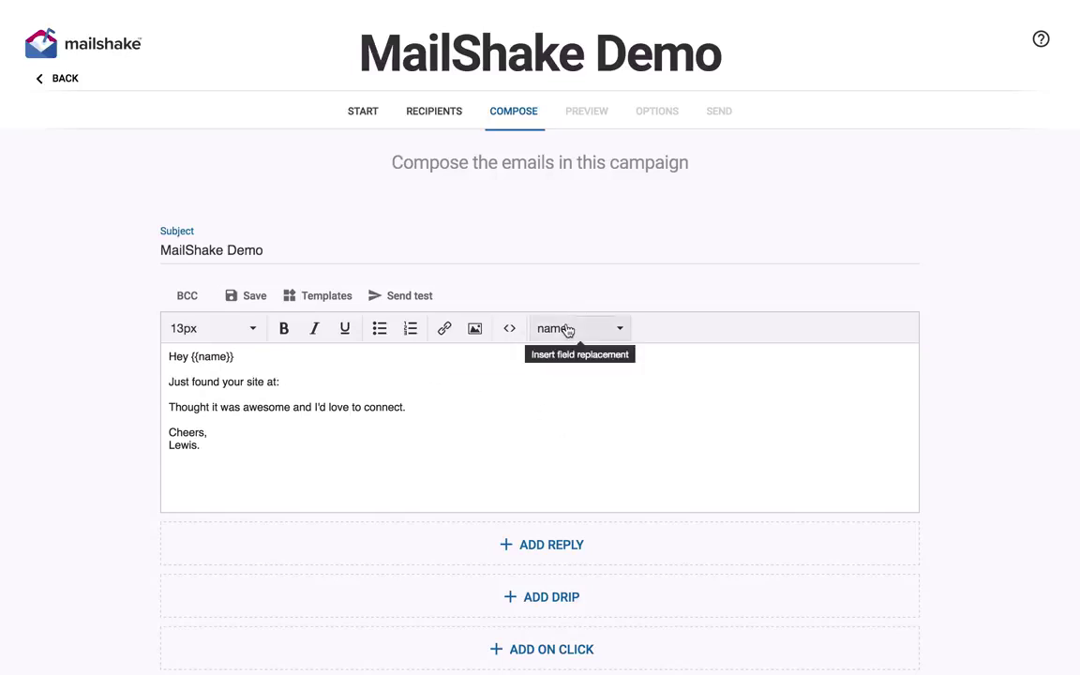
click(569, 330)
click(563, 453)
scroll(578, 357, down, 3)
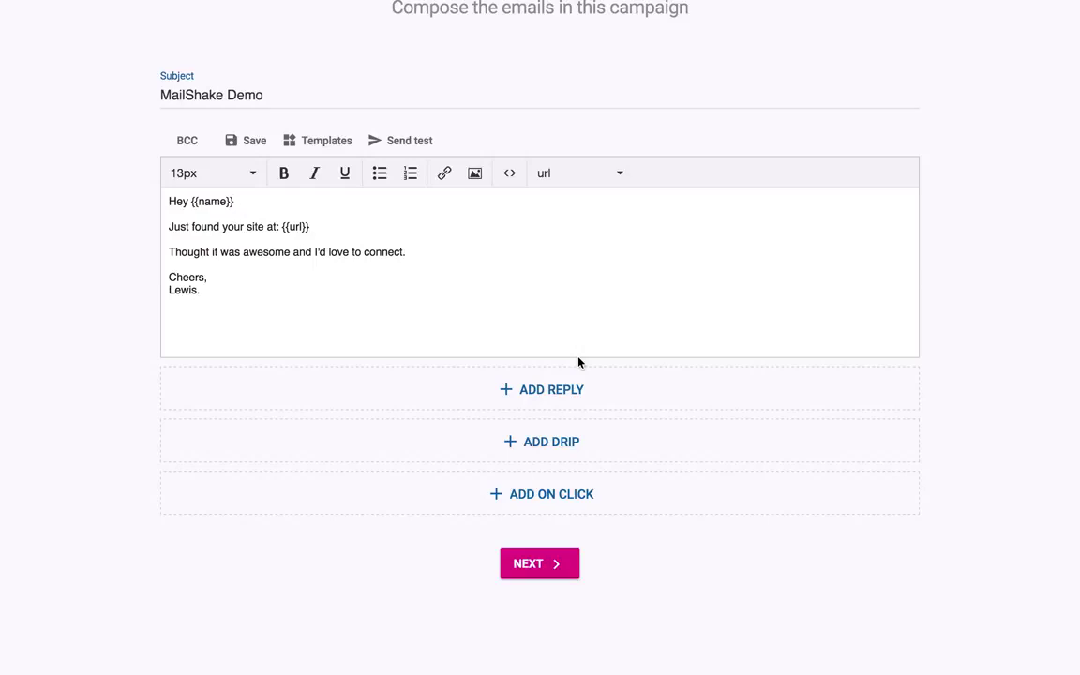
Add a follow-up reply filled with the MailShake Demo (Follow-up) template
click(571, 379)
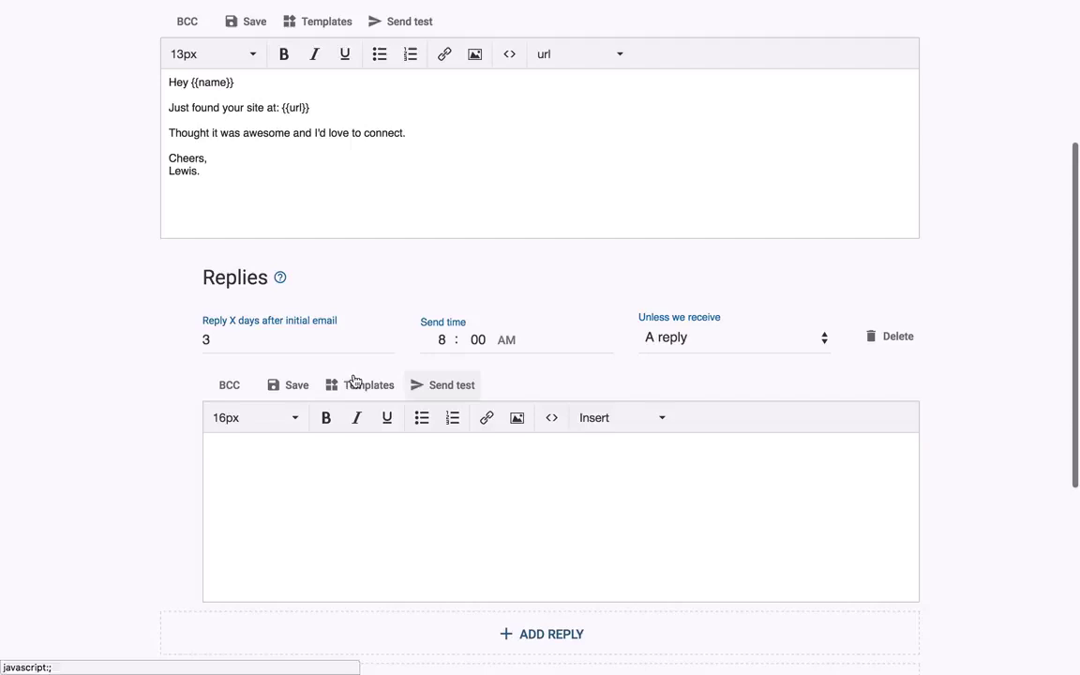
click(354, 383)
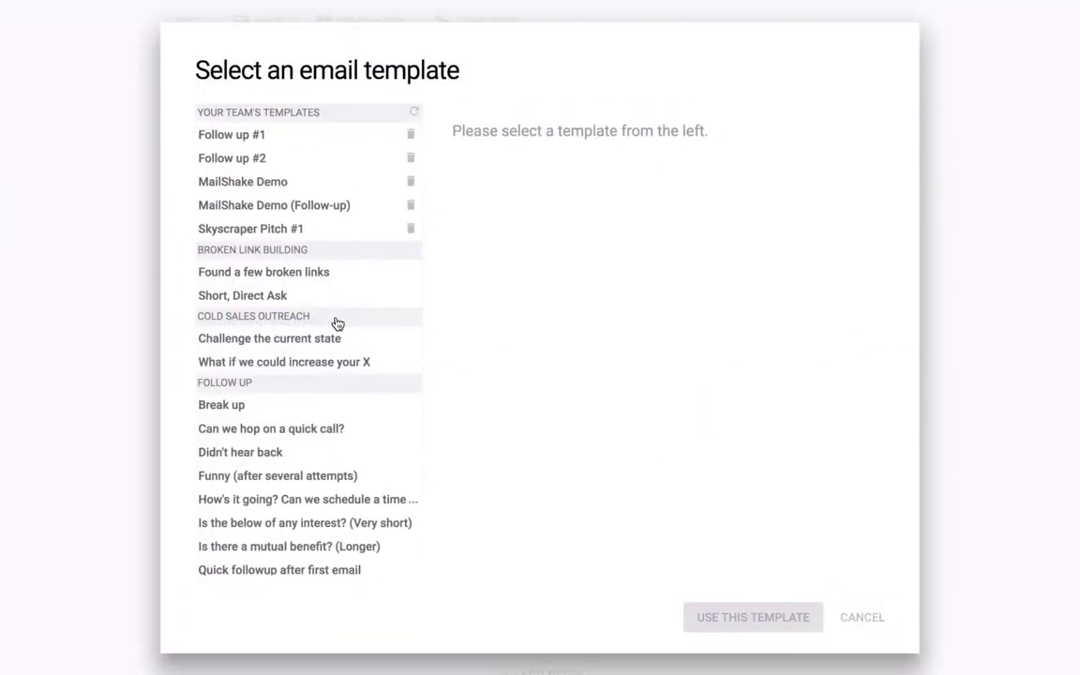
click(313, 207)
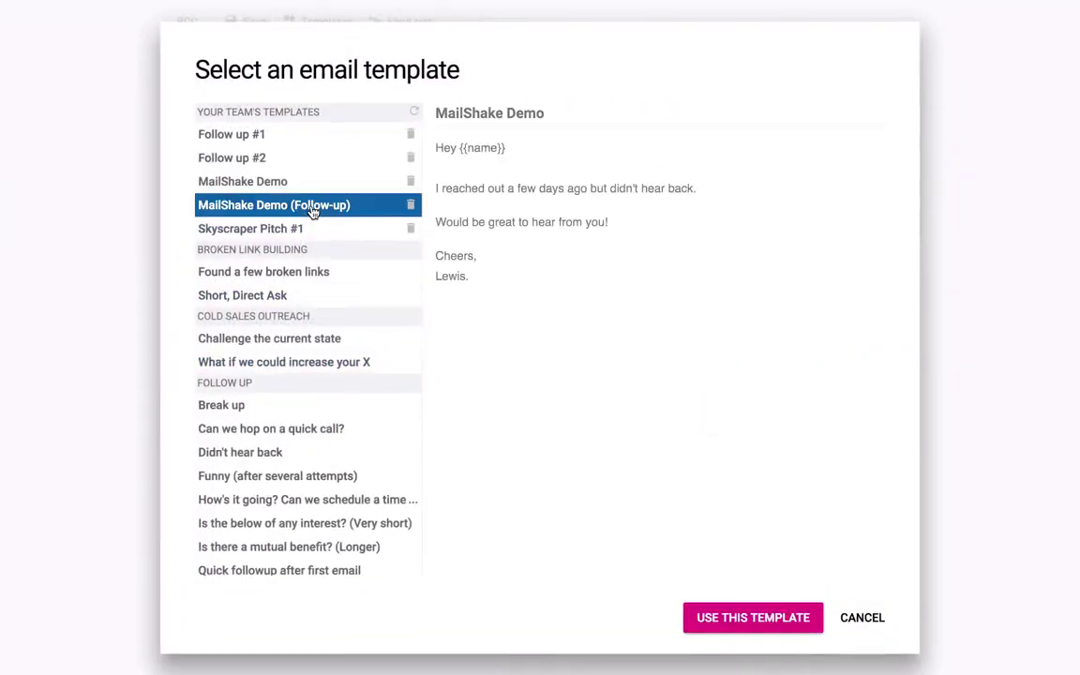
click(741, 615)
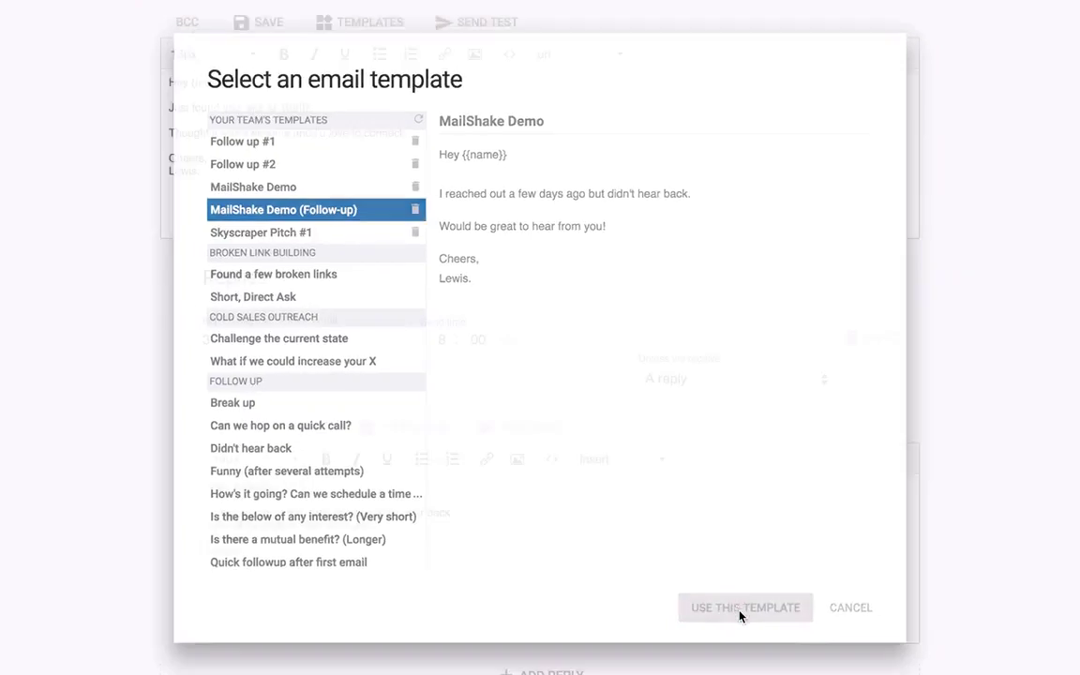
scroll(739, 617, down, 3)
Review each recipient's personalized email preview, then proceed to the Options step
click(553, 594)
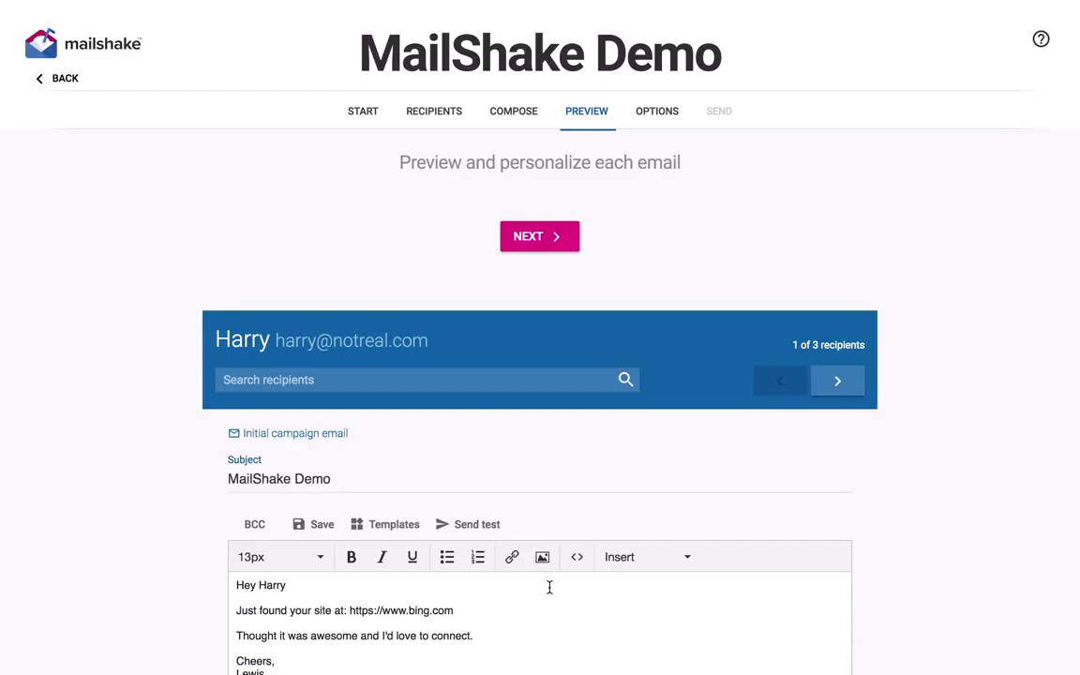
scroll(513, 483, down, 3)
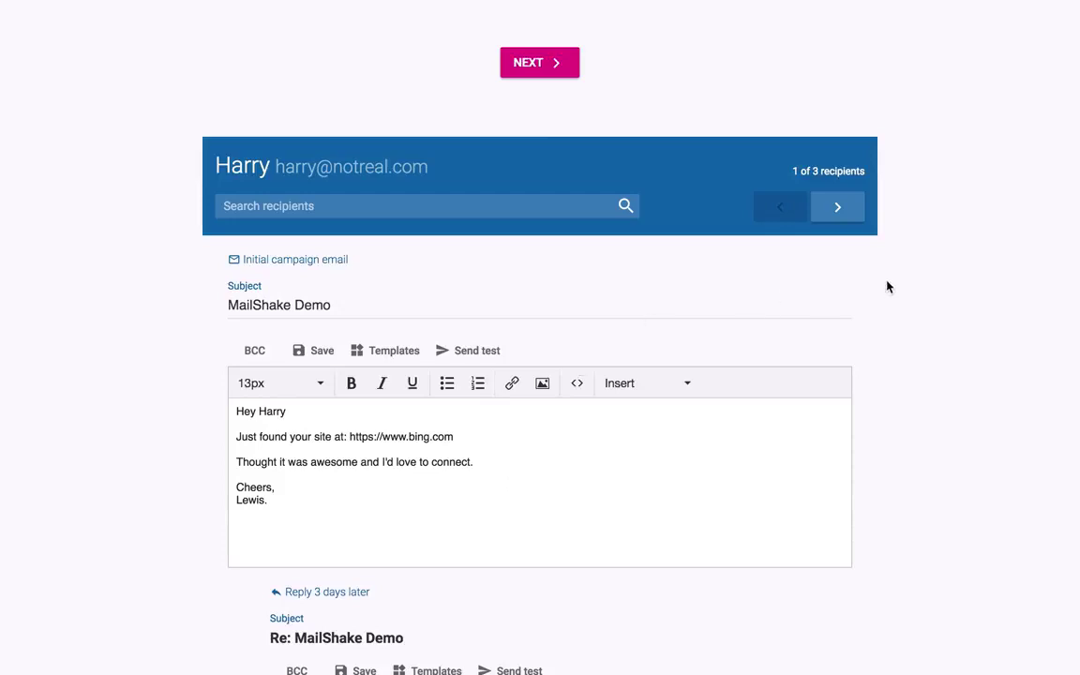
click(839, 210)
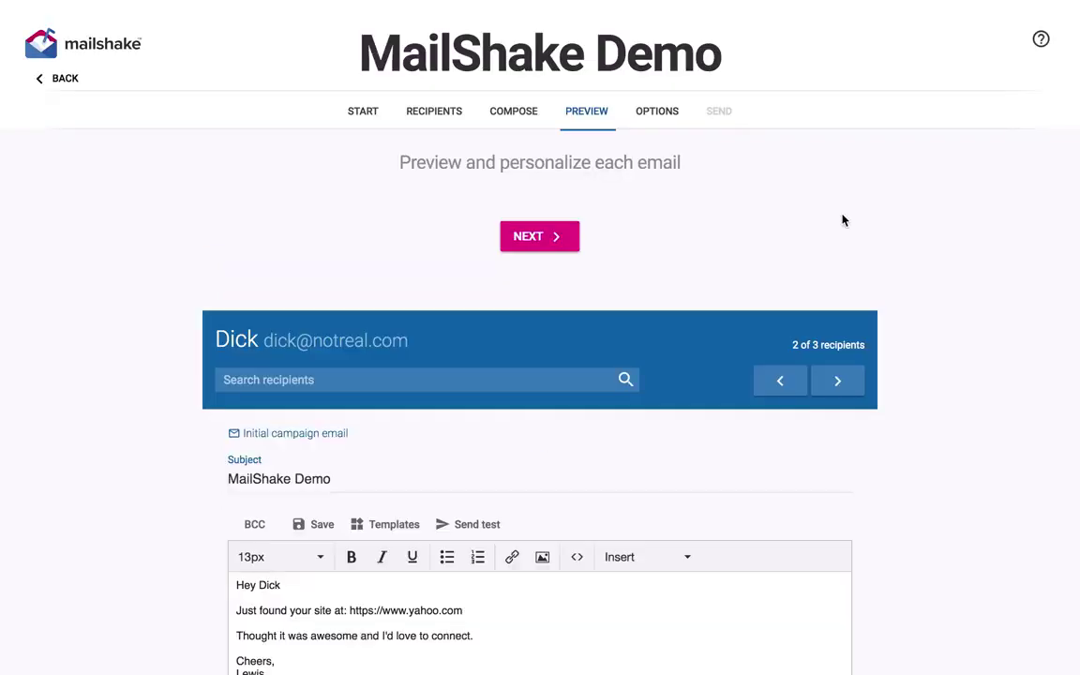
scroll(841, 219, down, 6)
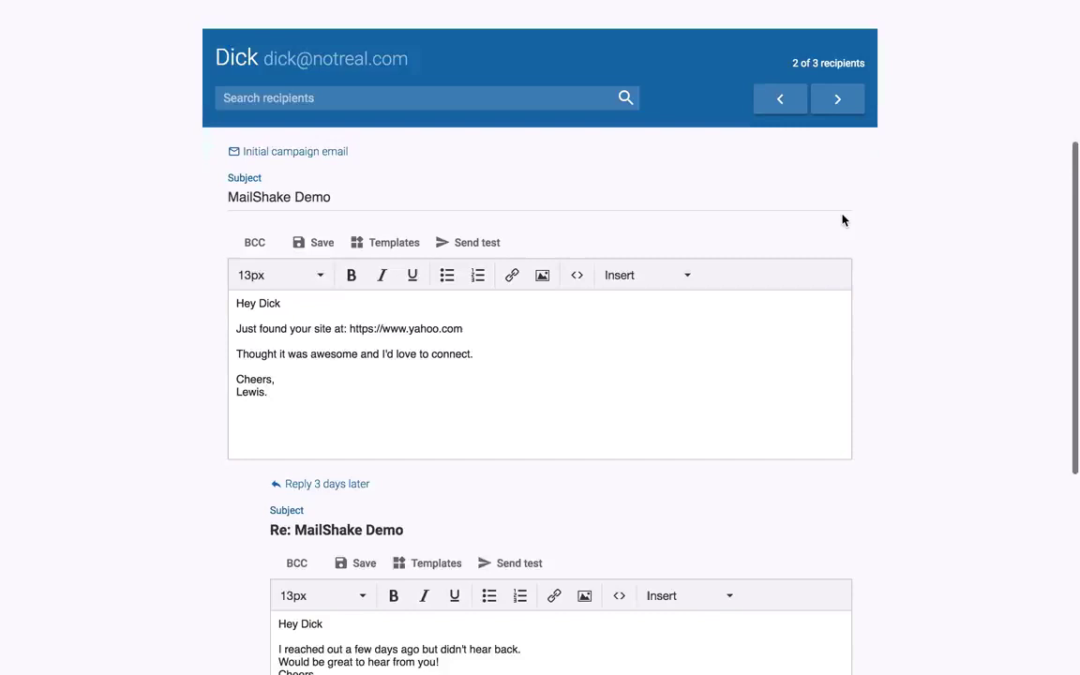
scroll(840, 219, down, 2)
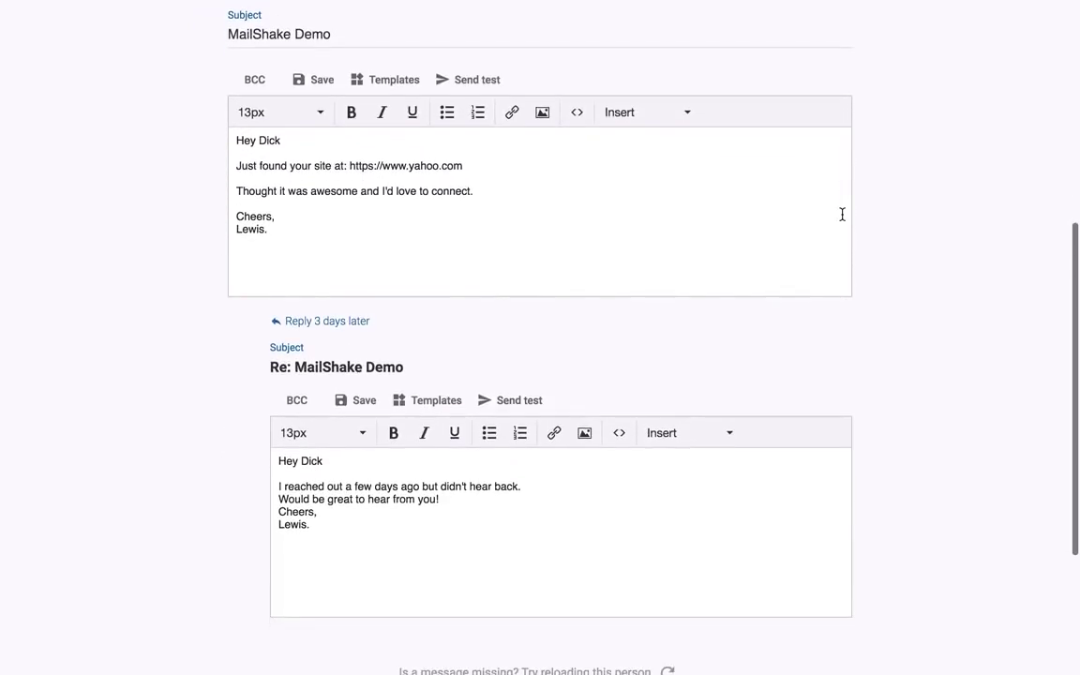
scroll(806, 229, down, 1)
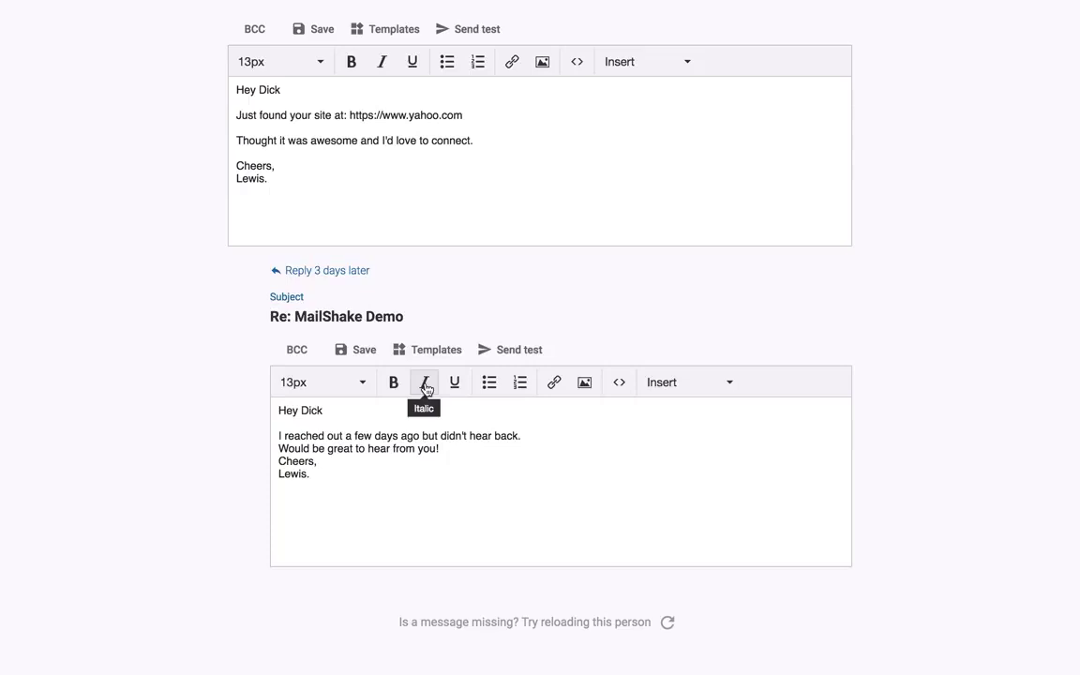
scroll(423, 388, down, 2)
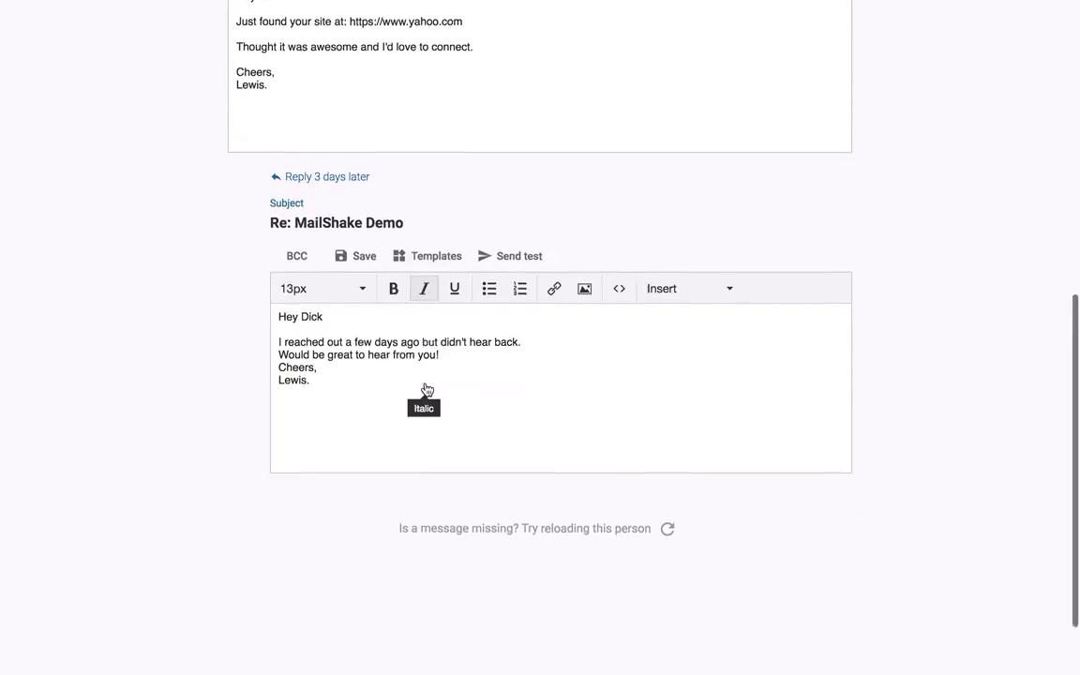
scroll(424, 388, up, 10)
click(531, 242)
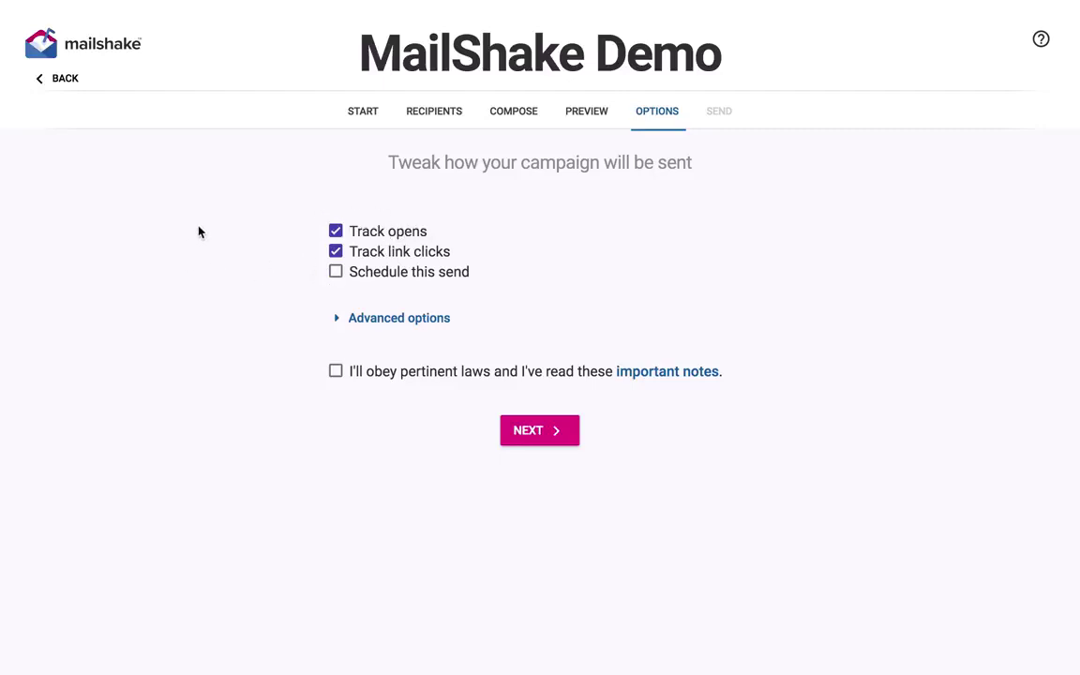
Leave scheduling turned off and expand the advanced sending options
click(334, 278)
click(335, 279)
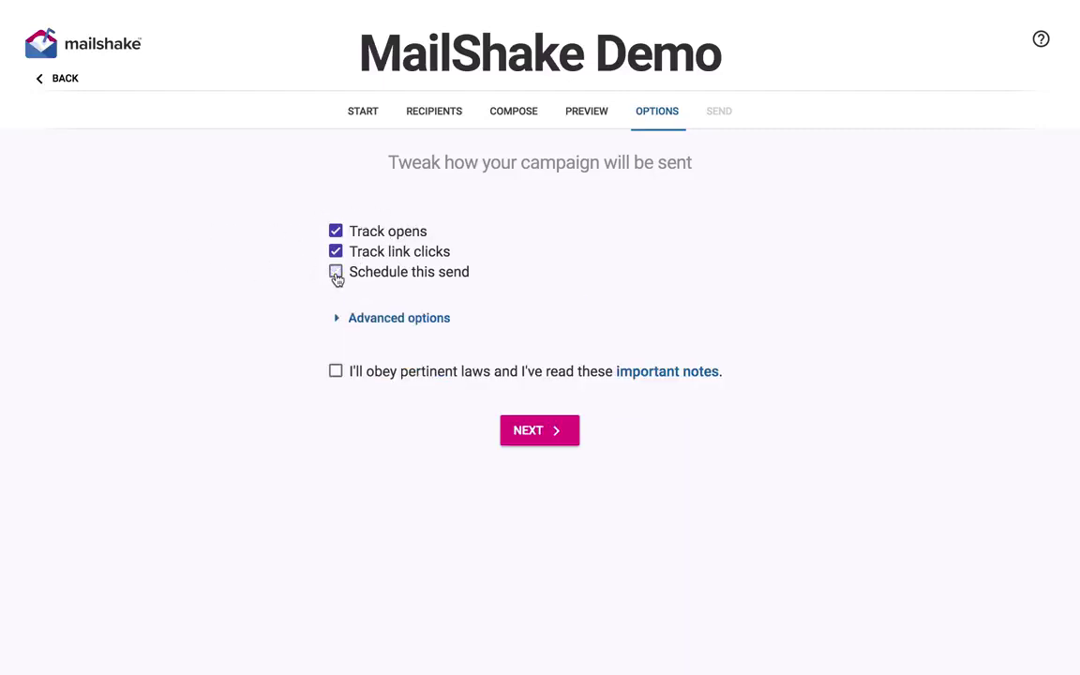
click(375, 323)
scroll(261, 291, down, 3)
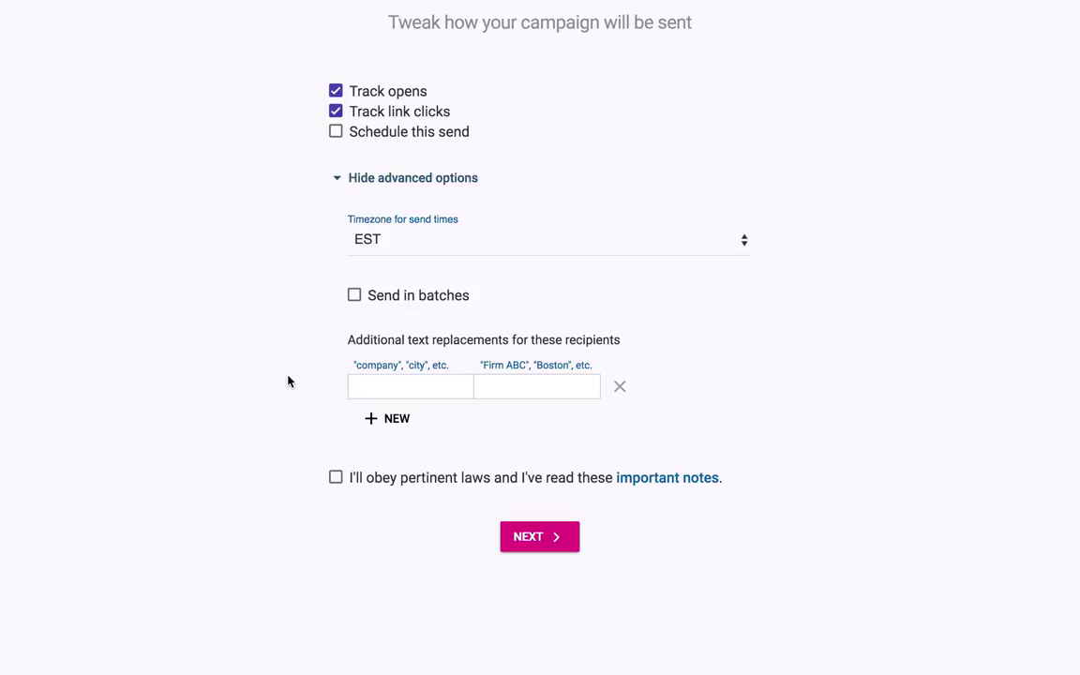
Add a text replacement of 'name' with 'there', agree to the laws notice, and continue
click(370, 383)
text(name)
drag(401, 393, 342, 388)
click(502, 388)
text(there)
click(336, 476)
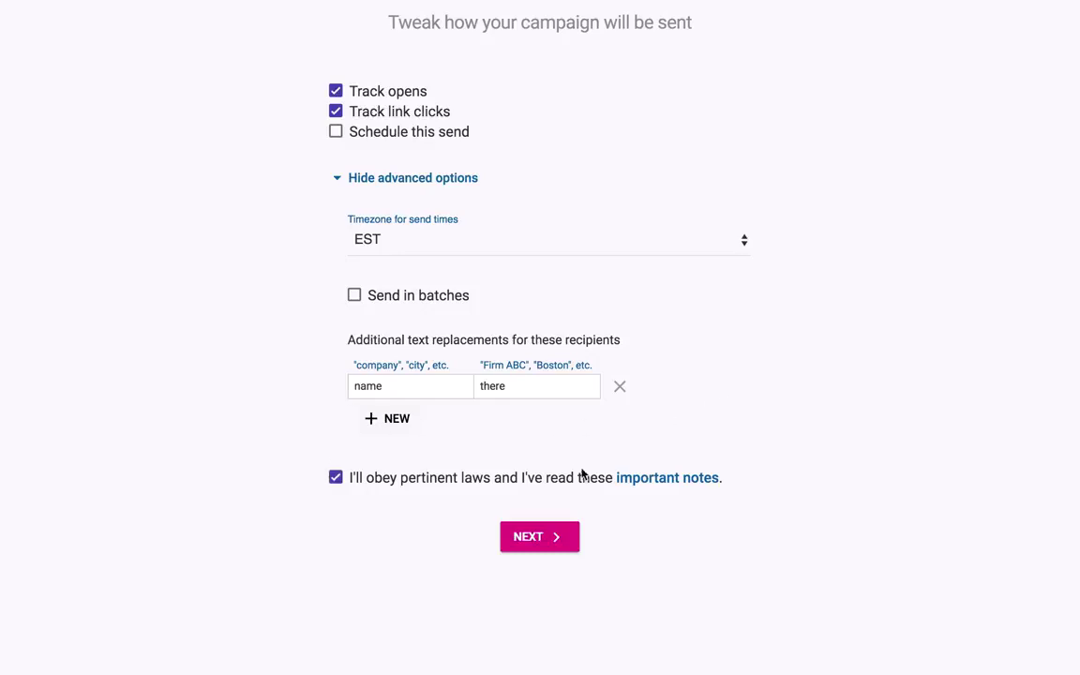
click(556, 538)
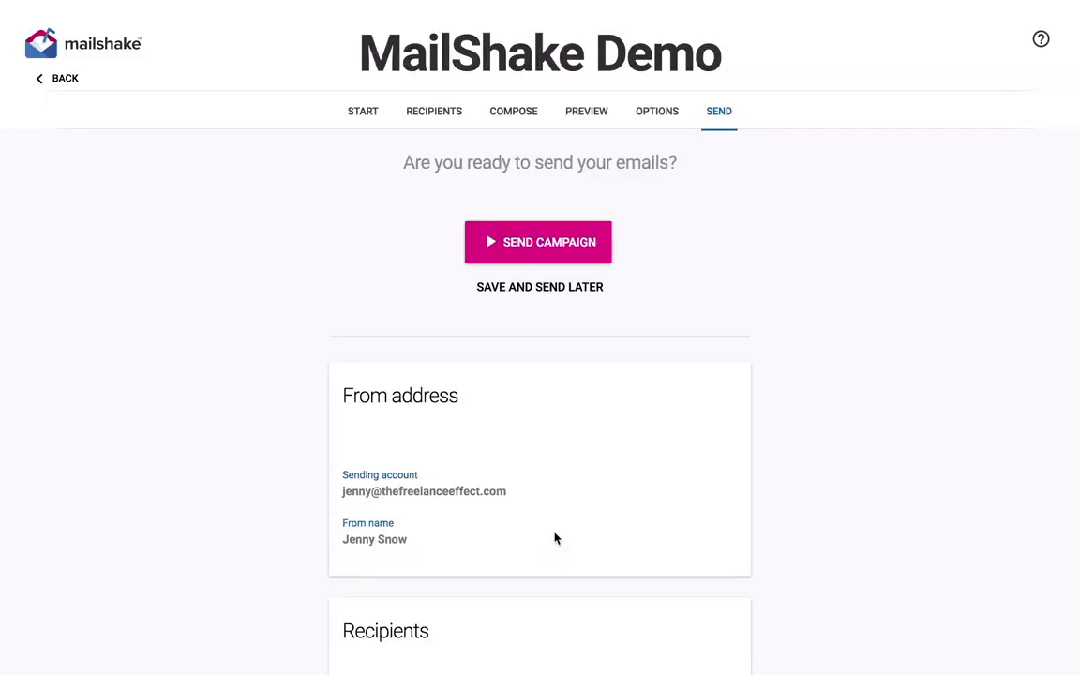
Choose Save and Send Later so the MailShake Demo campaign stays paused with nothing queued
click(569, 289)
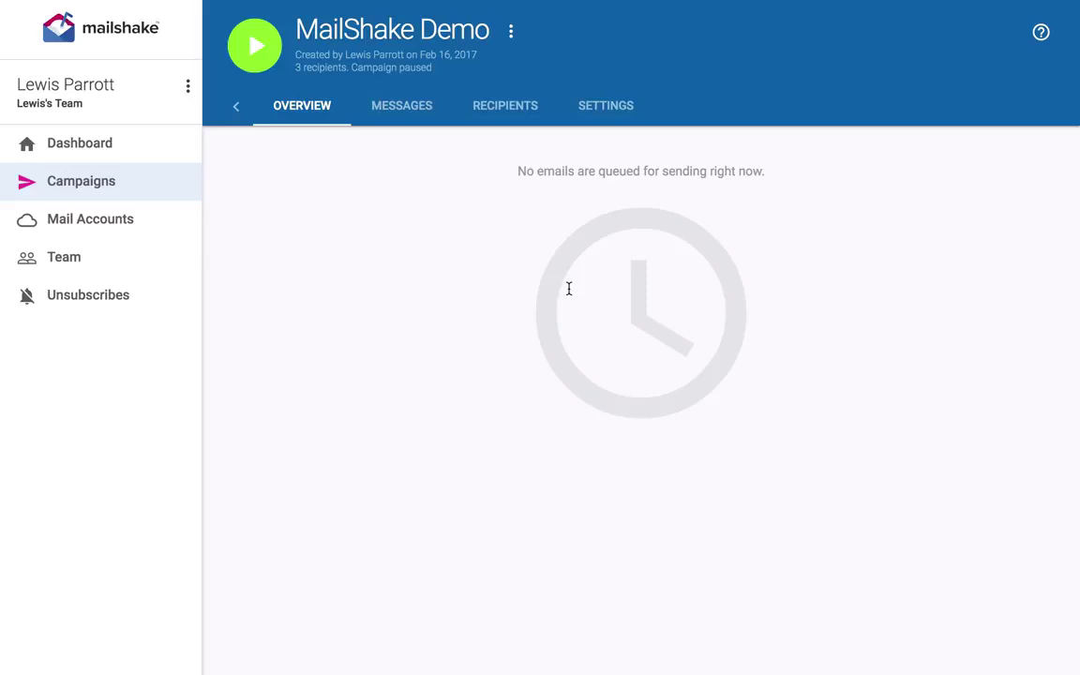
In the campaigns list, pause and resume the Skyscraper Campaign, then open its overview
click(100, 183)
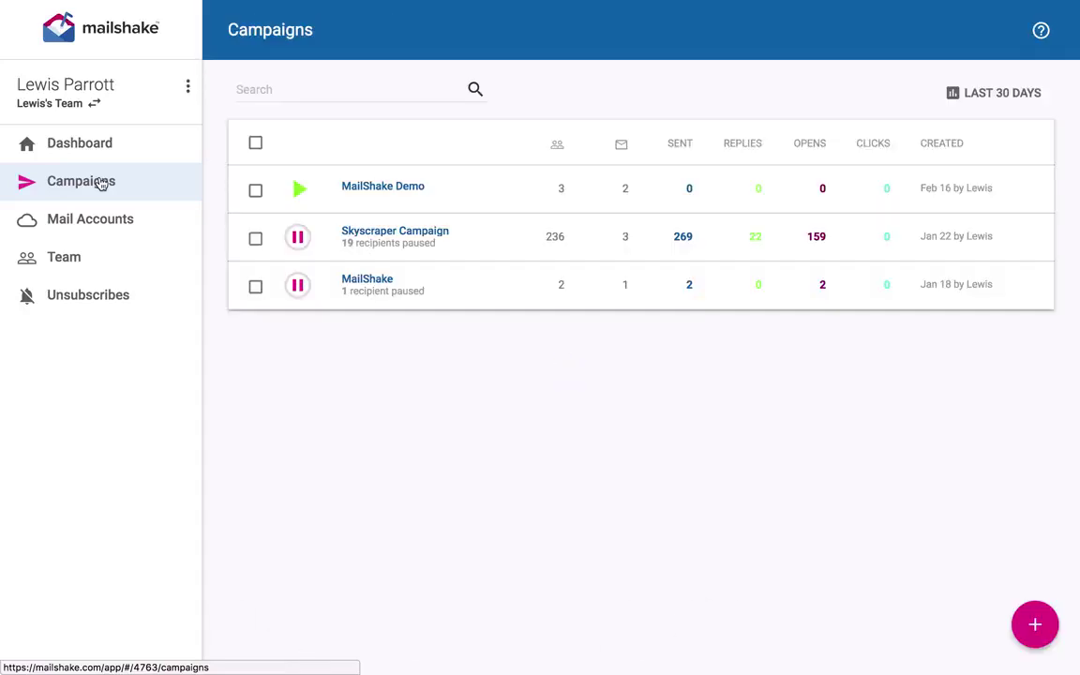
click(296, 238)
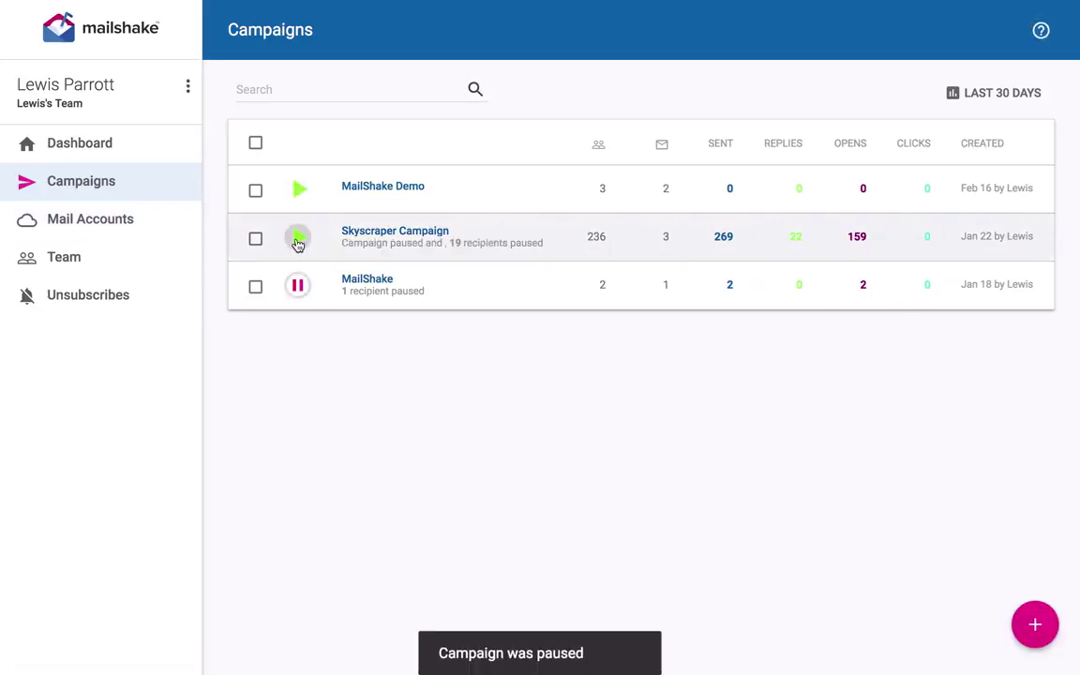
click(297, 239)
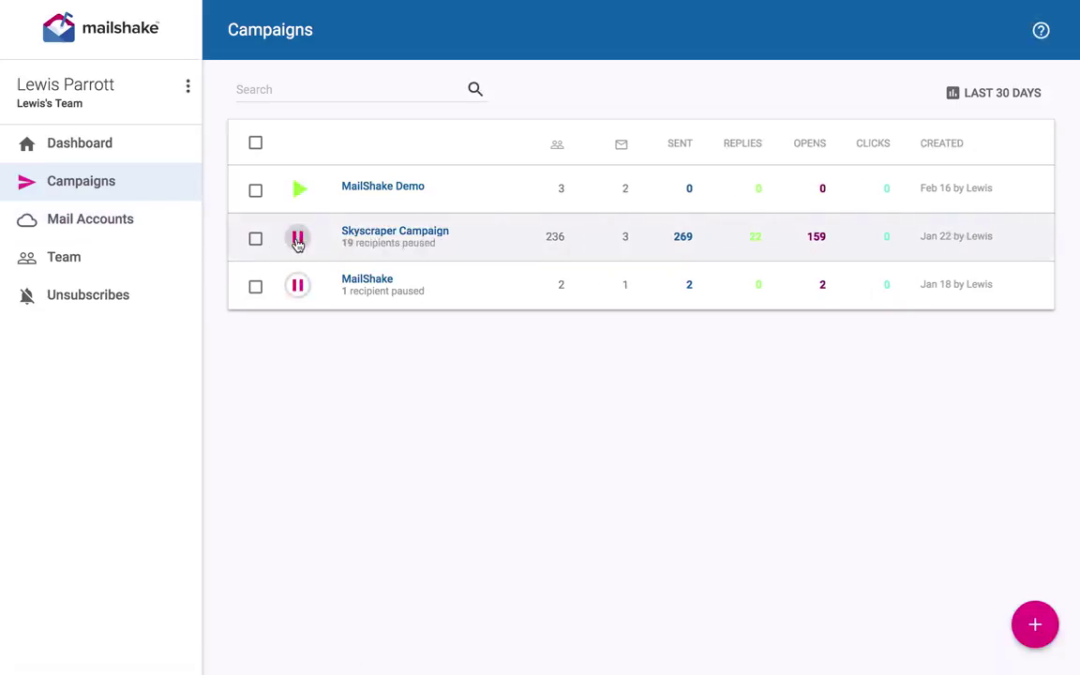
click(478, 240)
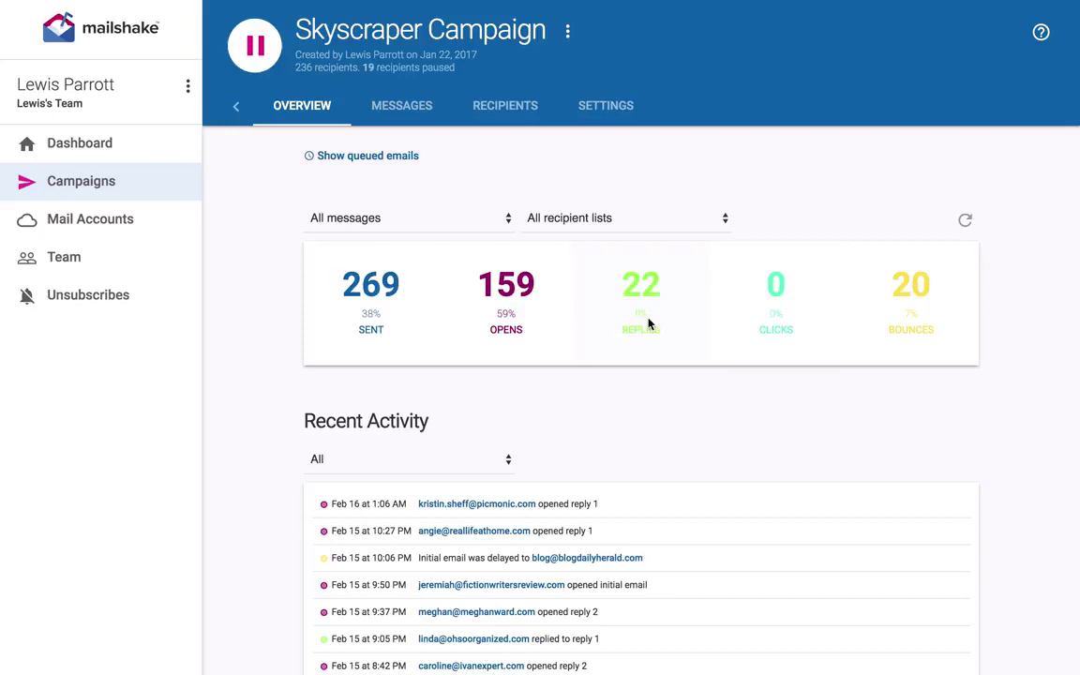
Look over the Skyscraper Campaign's activity charts, then show its Messages sequence
scroll(652, 422, down, 5)
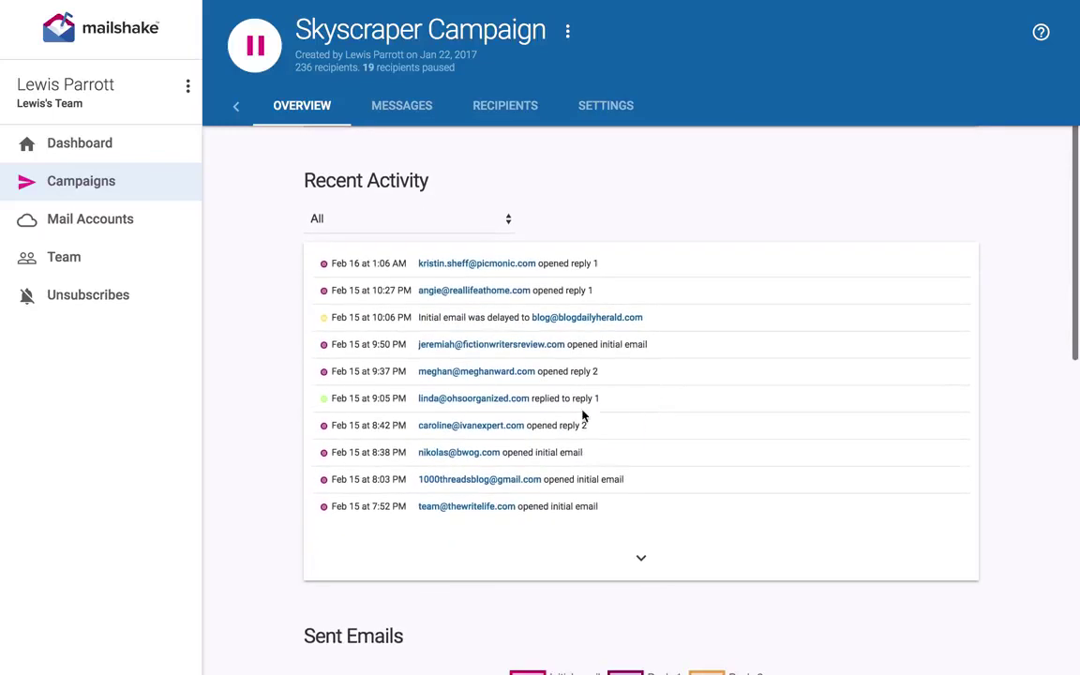
scroll(822, 234, down, 10)
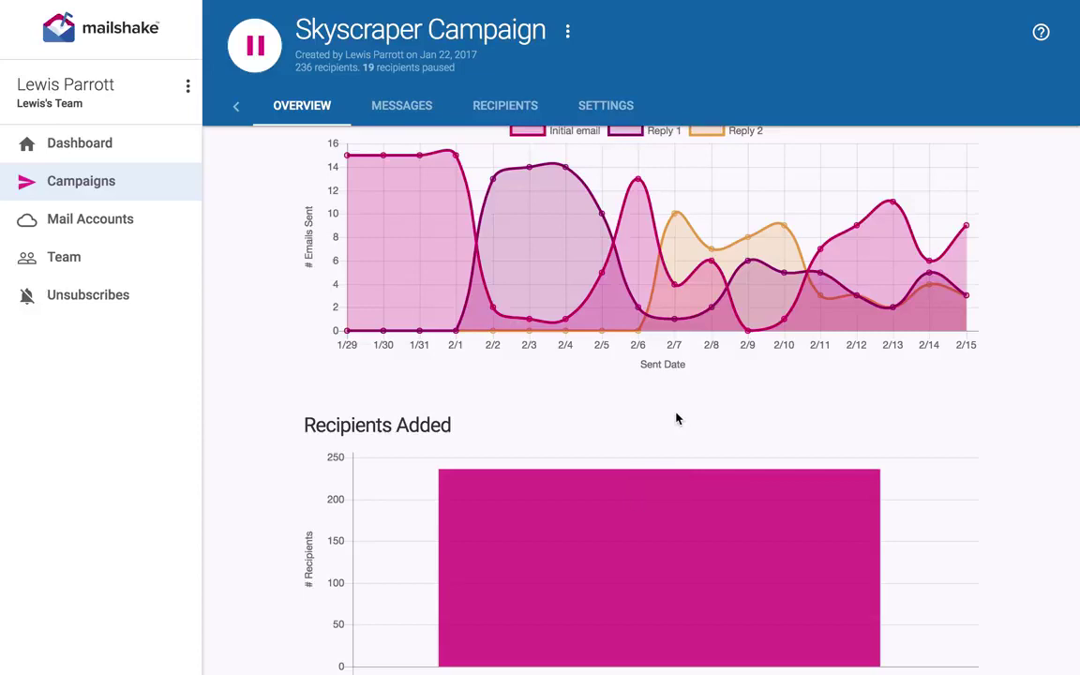
scroll(700, 456, up, 1)
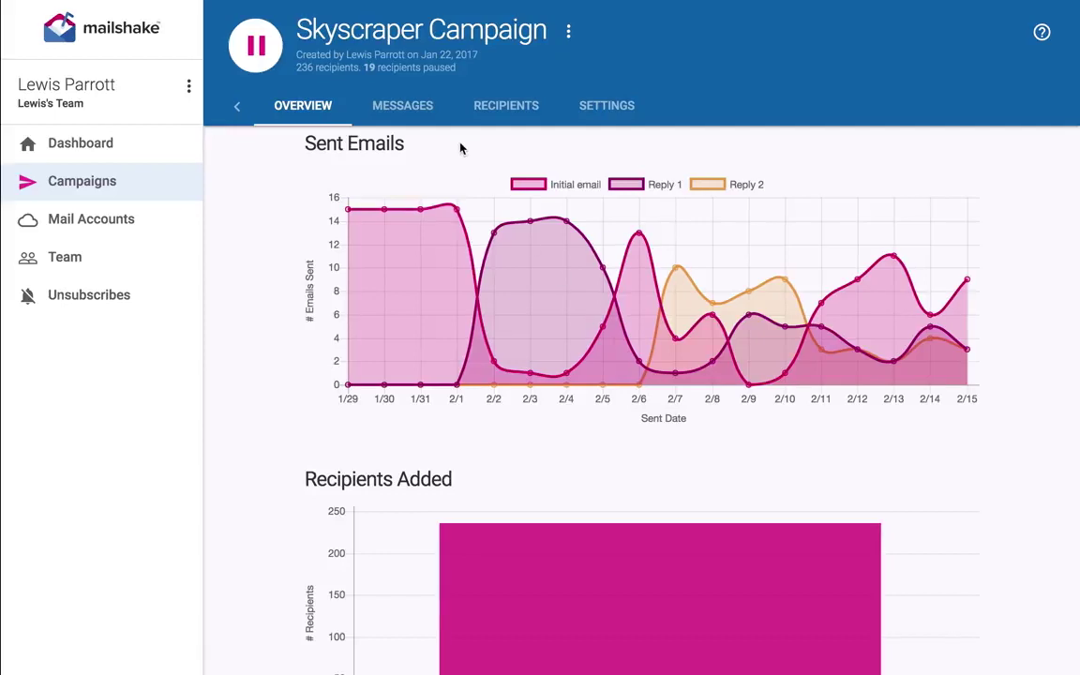
click(413, 106)
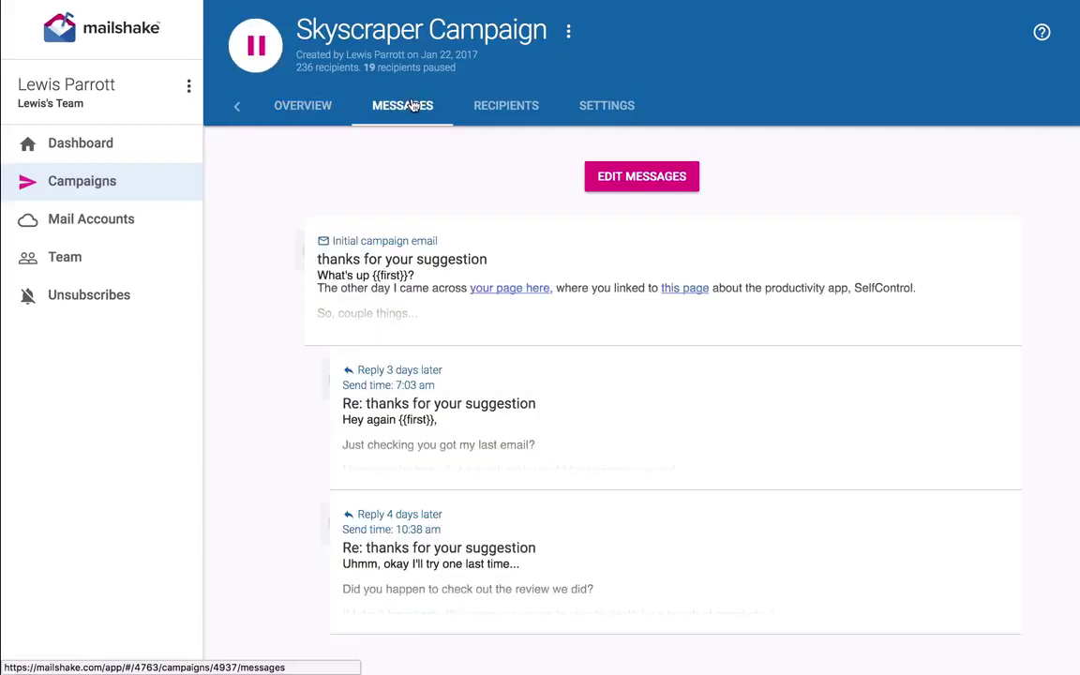
Switch to the Skyscraper Campaign's Recipients tab to see its paused recipients and page URLs
mouse_move(523, 284)
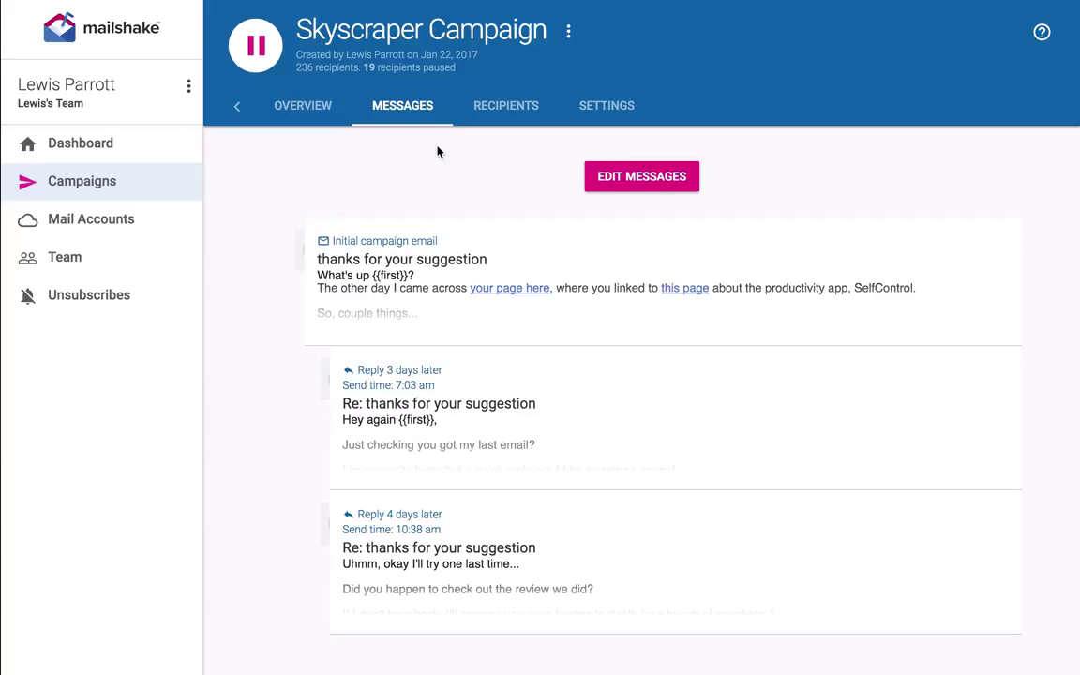
click(506, 105)
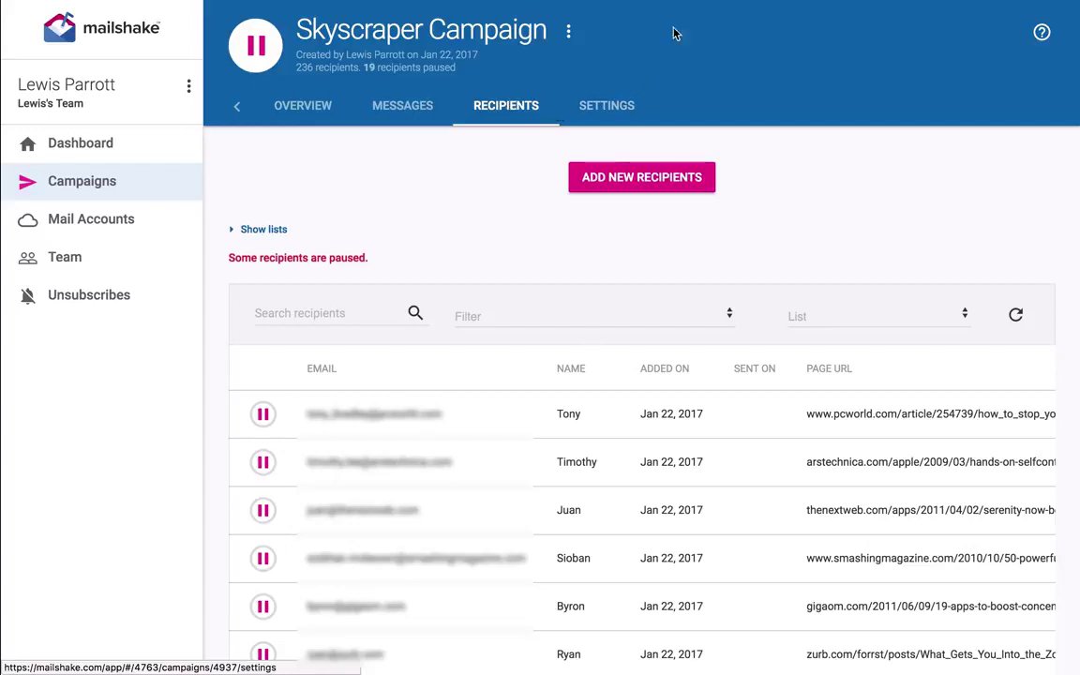
Glance at the Add New Recipients CSV panel, then view the campaign's sending account settings
click(646, 180)
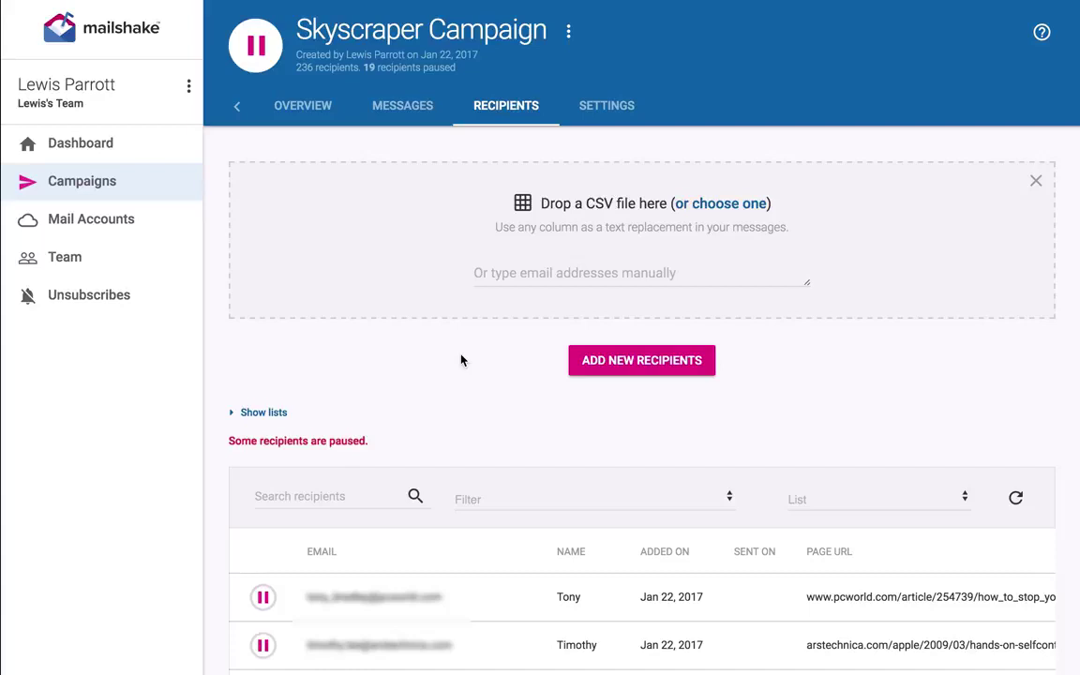
click(607, 114)
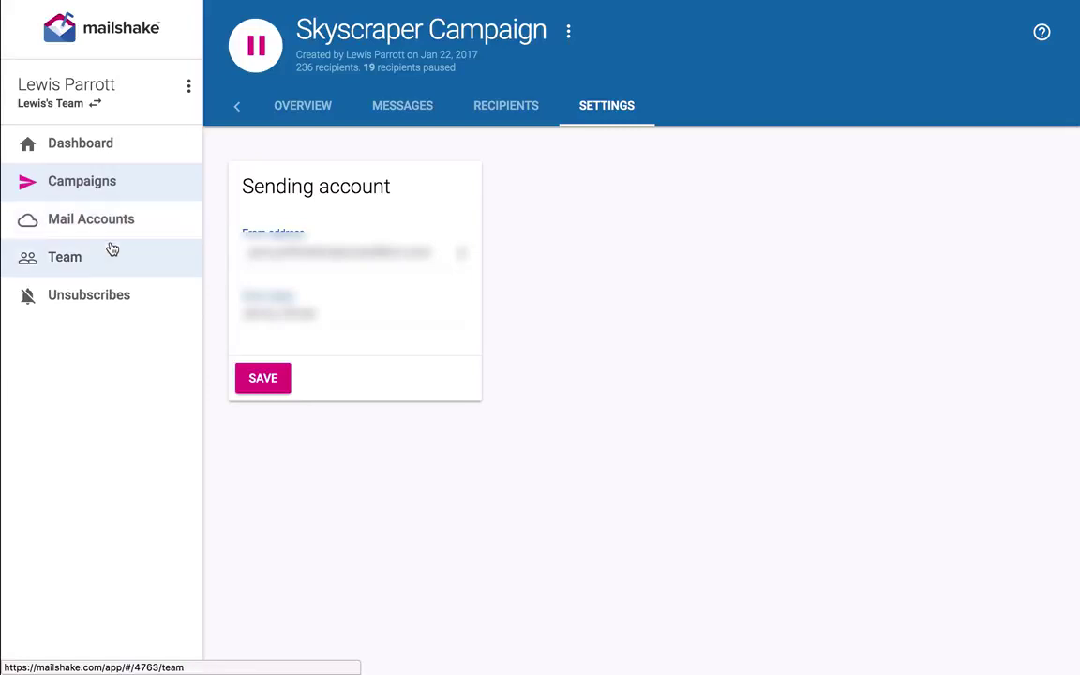
Go to the Unsubscribes page listing unsubscribed contacts and their dates
click(90, 299)
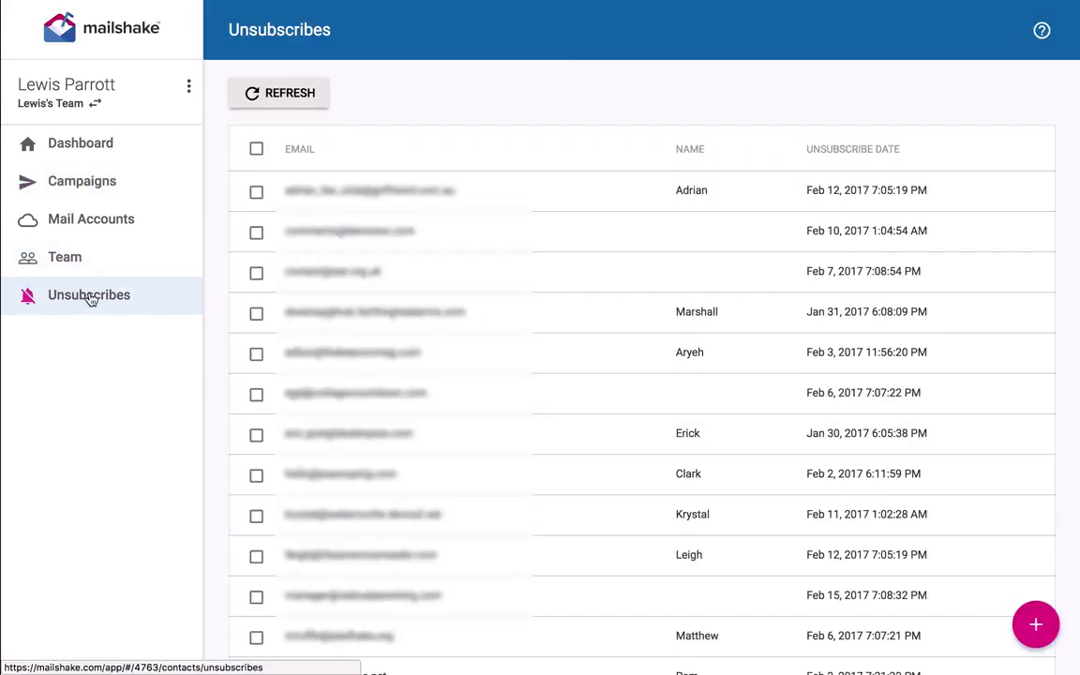